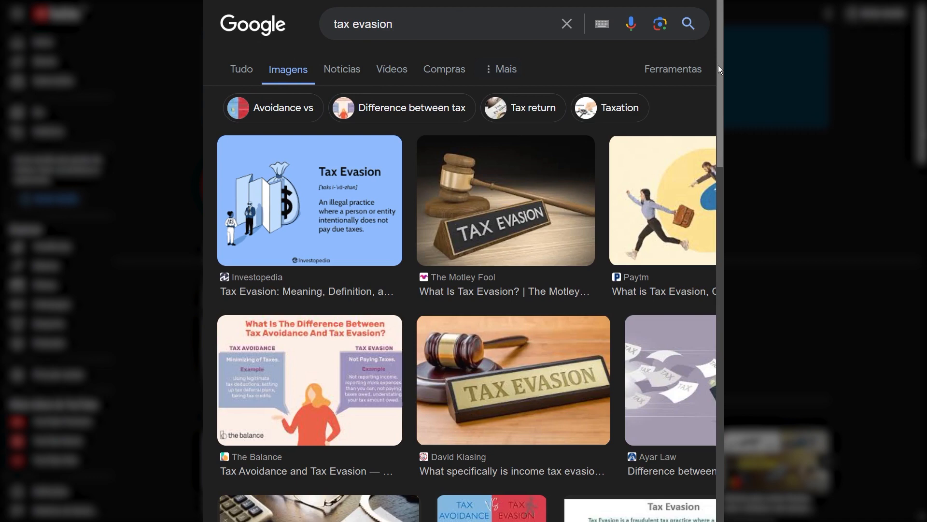
scroll(463, 271, down, 5)
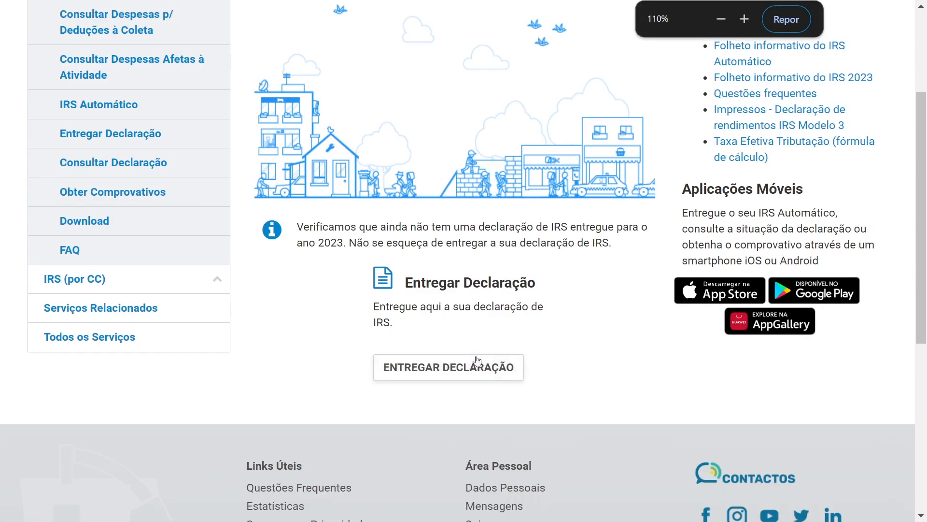
key(ctrl+plus)
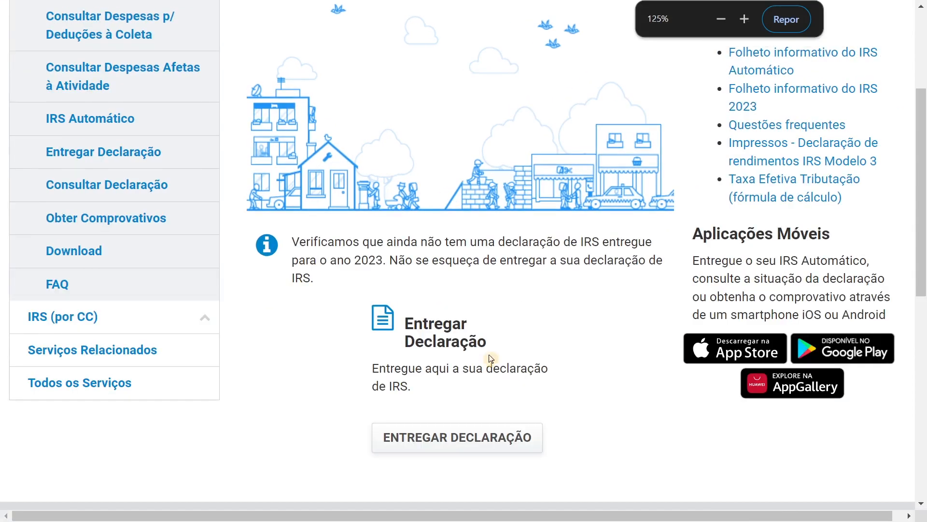
scroll(486, 364, down, 2)
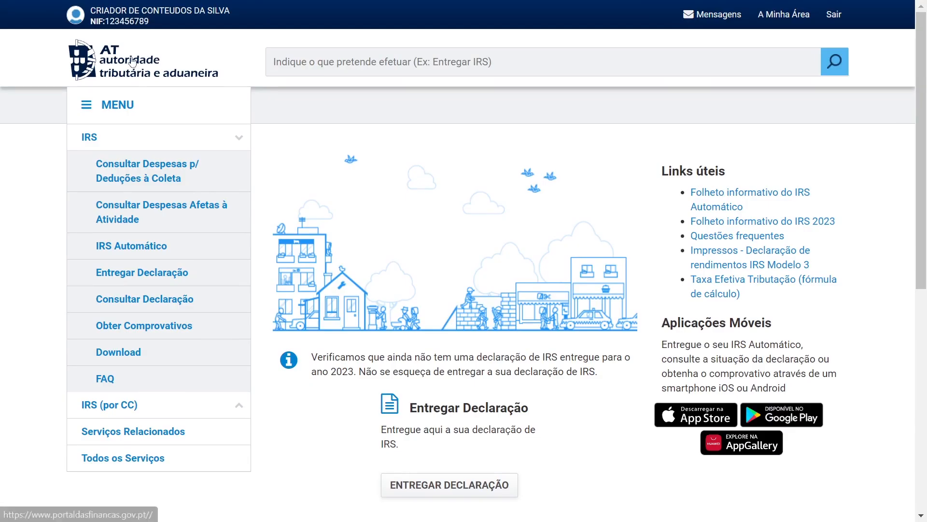
key(ctrl+plus)
key(ctrl+plus)
key(ctrl+plus)
key(ctrl+plus)
key(ctrl+plus)
key(ctrl+plus)
key(ctrl+plus)
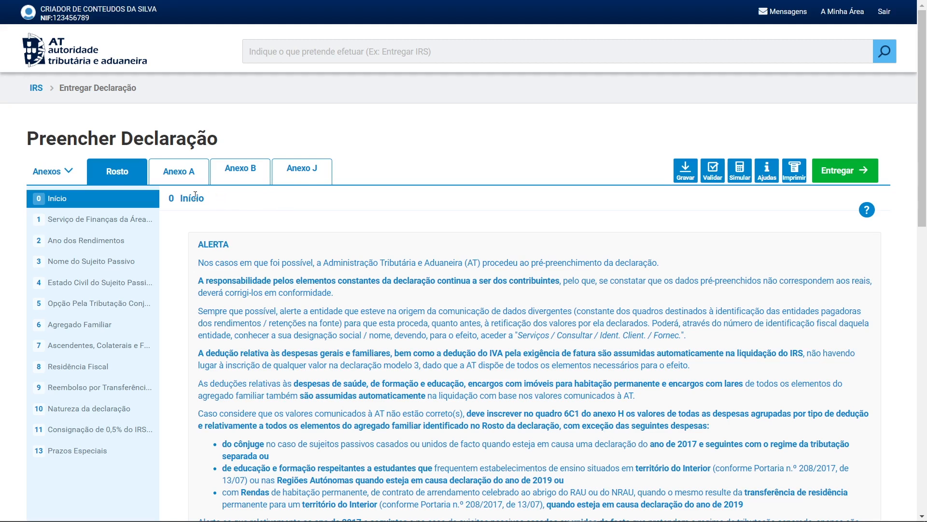
Step: Open the list of the declaration's annexes and start adding an annex
click(53, 172)
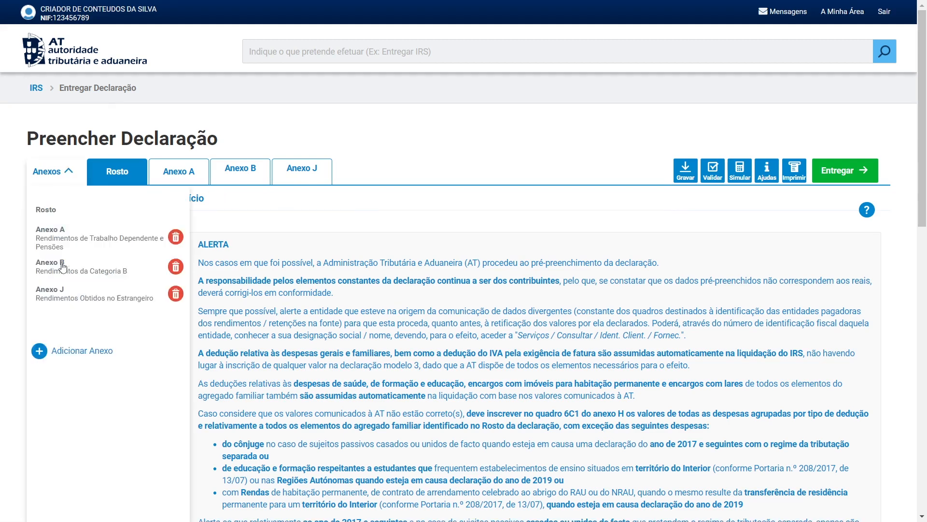
click(73, 355)
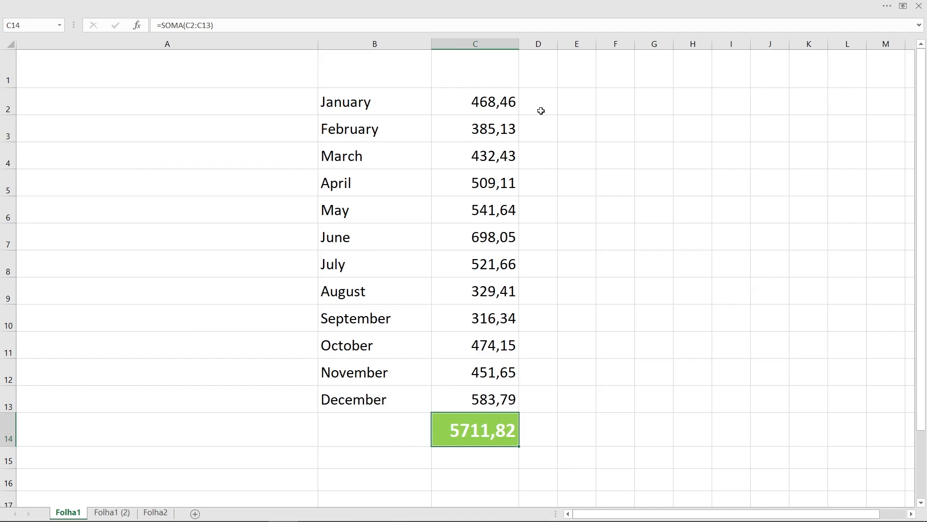
Step: Examine the monthly income from January to December in C2:C13 of the Excel sheet
drag(492, 102, 477, 399)
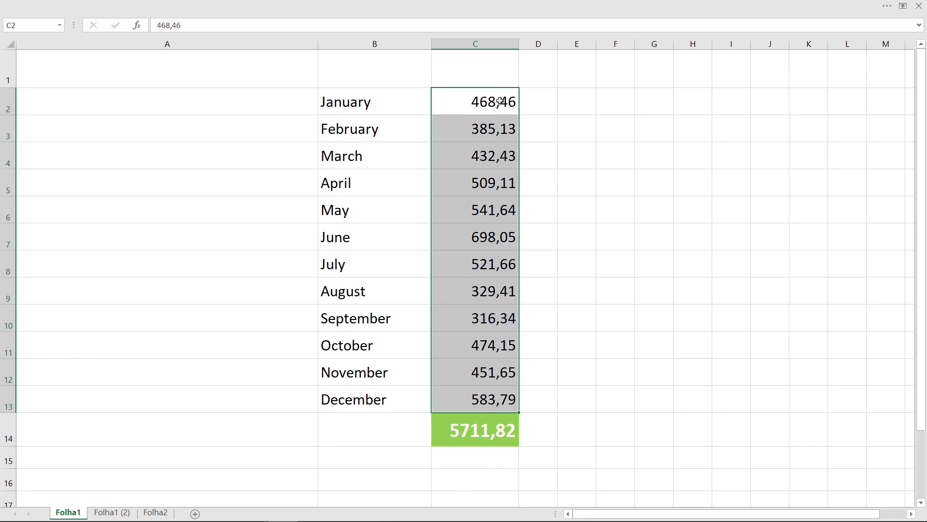
click(500, 101)
click(494, 127)
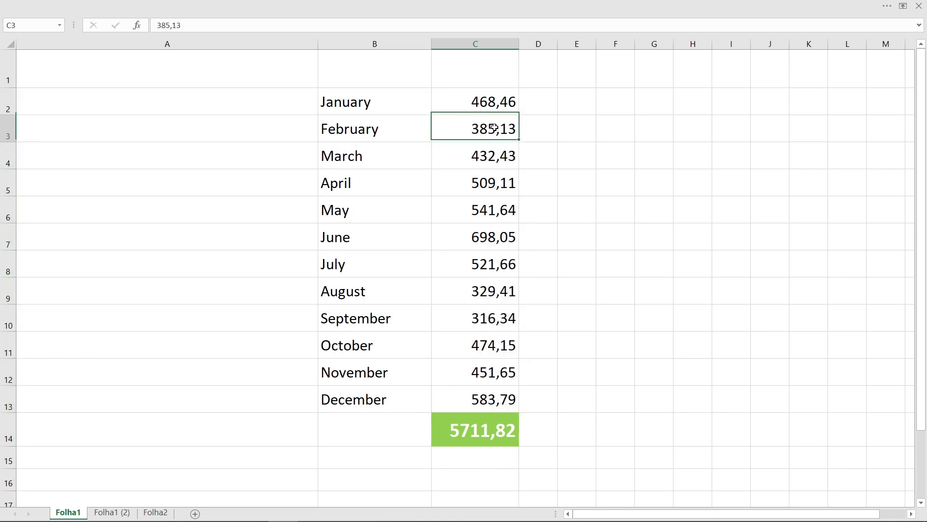
click(499, 156)
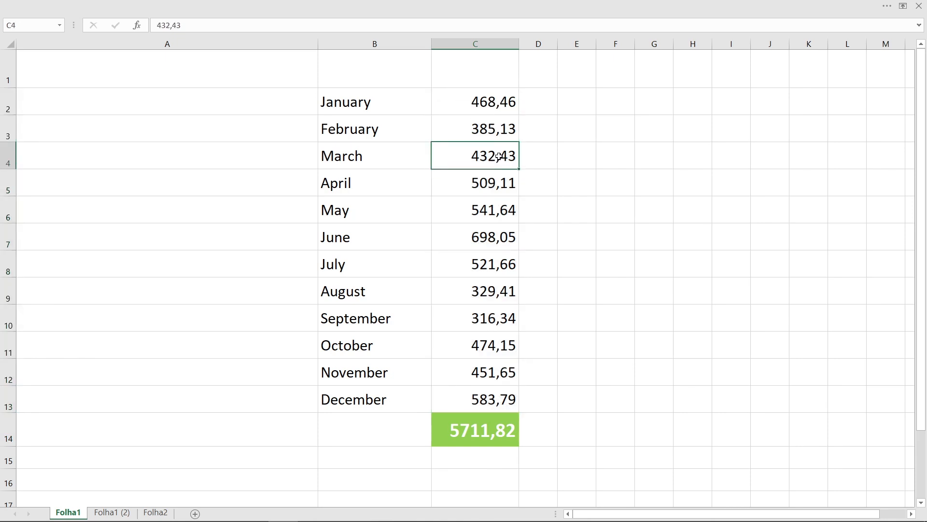
click(502, 104)
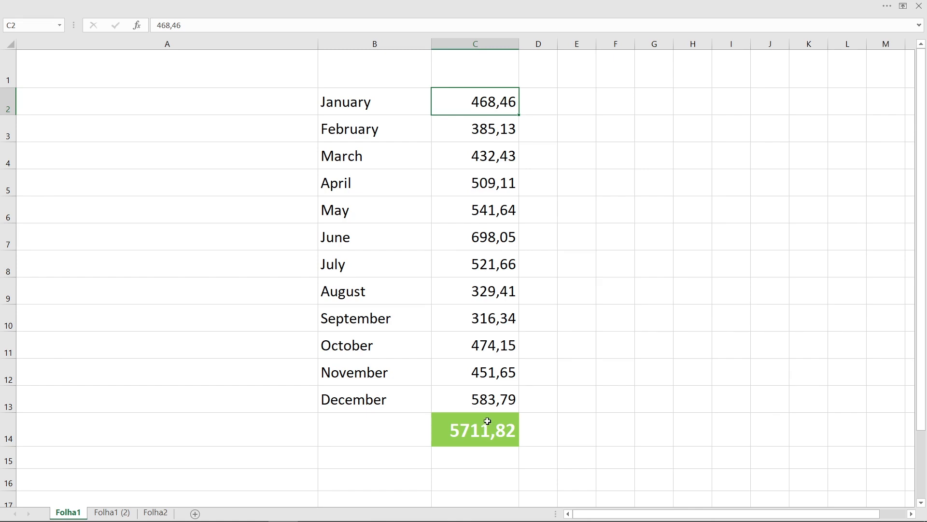
drag(489, 399, 482, 103)
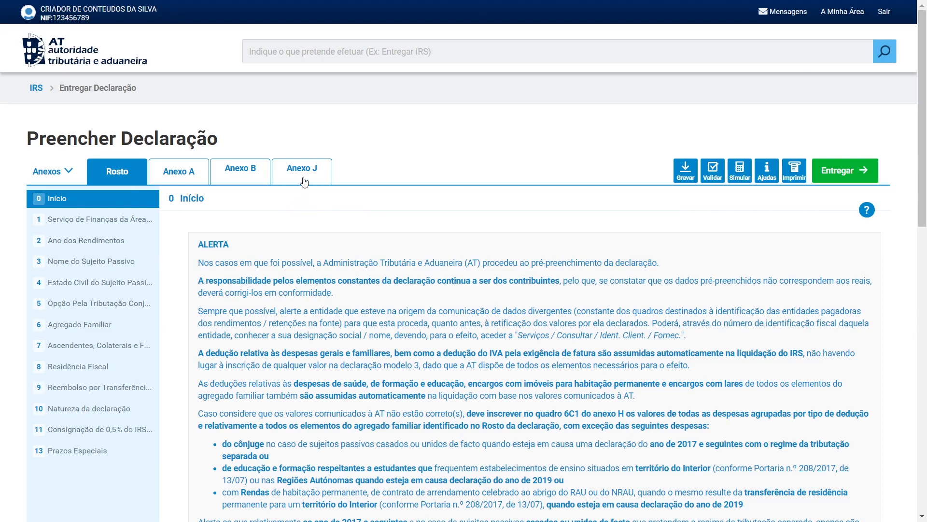
Step: In table A of Anexo J section 6, add a line numbered 601 with income code B04
click(305, 182)
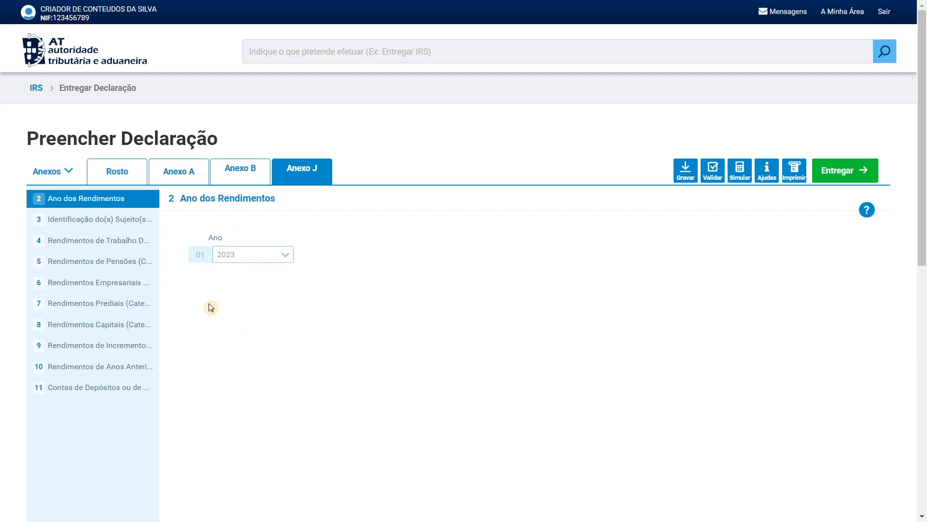
click(66, 287)
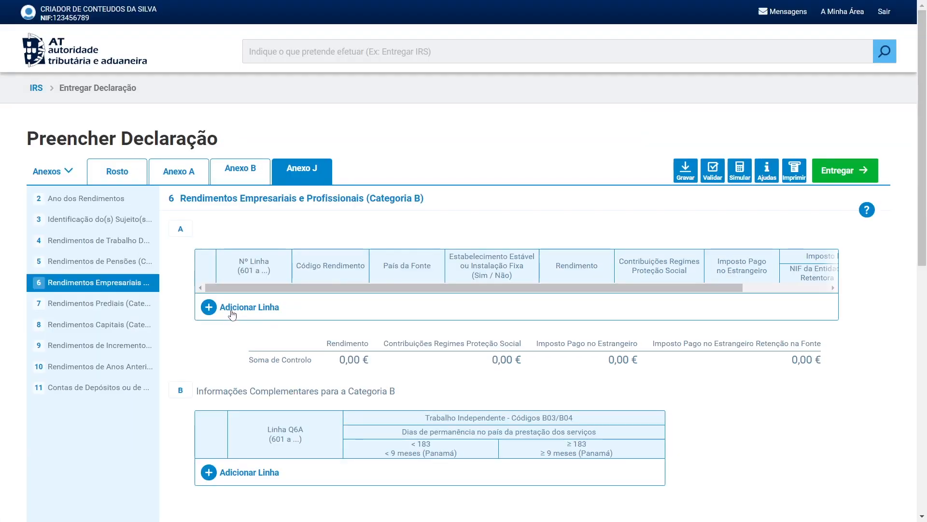
click(238, 310)
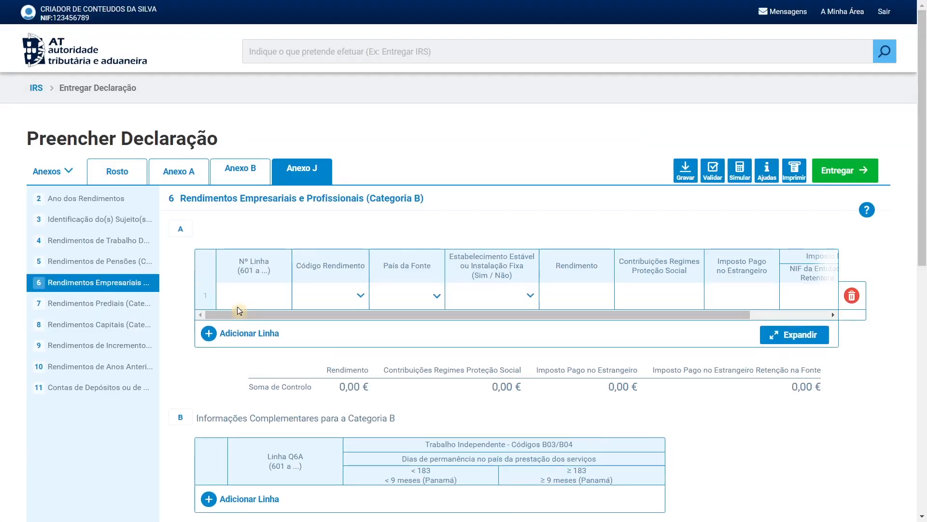
click(251, 293)
text(601)
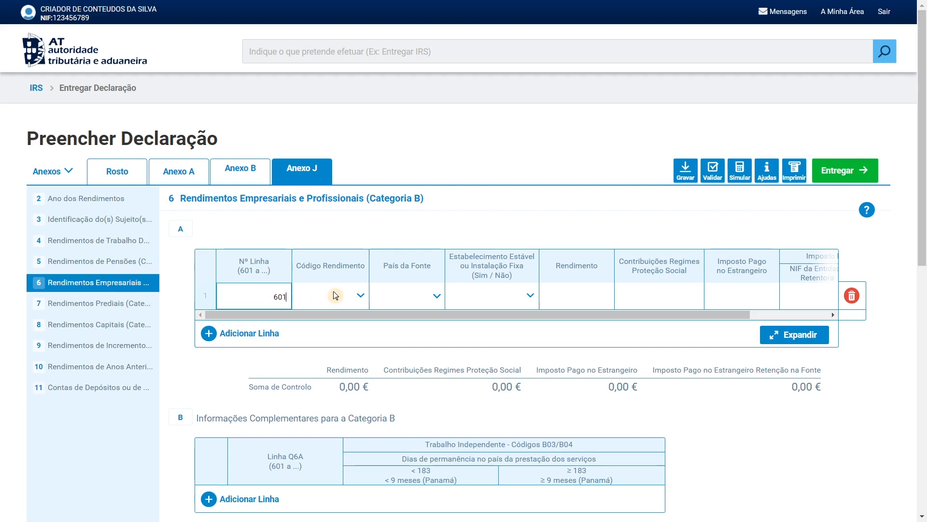
click(358, 298)
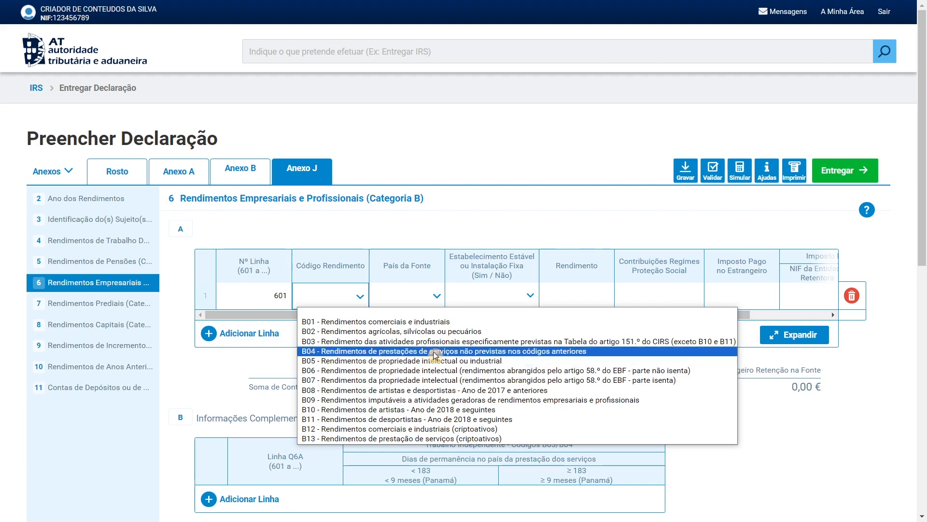
click(488, 352)
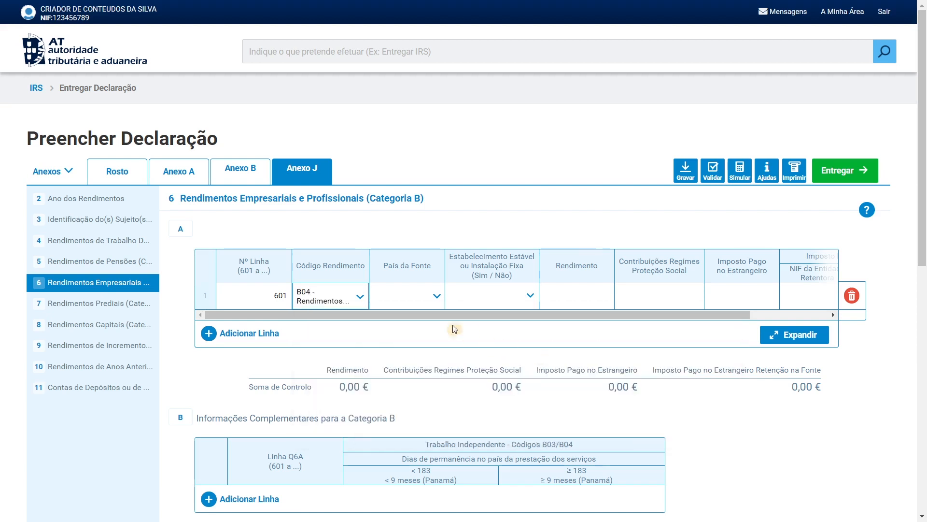
Step: For line 601, set the source country to 372 - Irlanda, permanent establishment to Não and the income to 5 711,82 €
click(437, 298)
text(372)
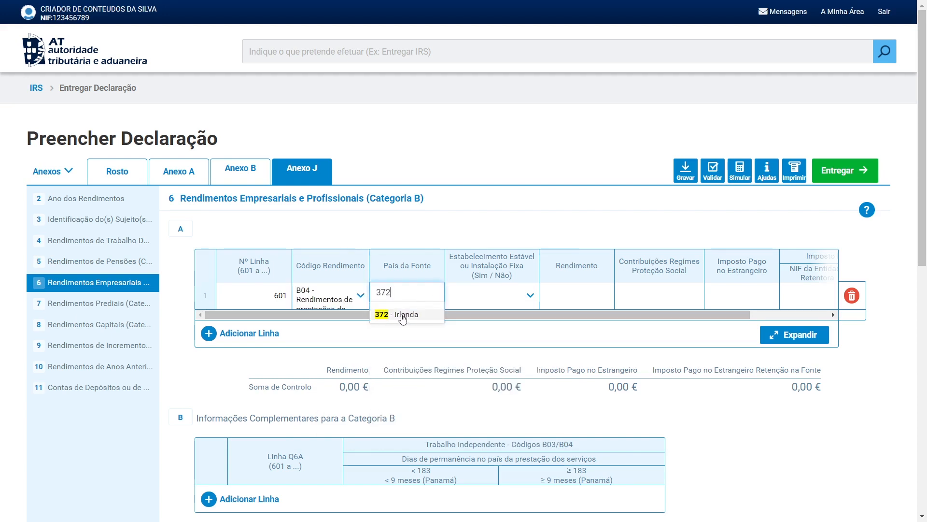
click(403, 315)
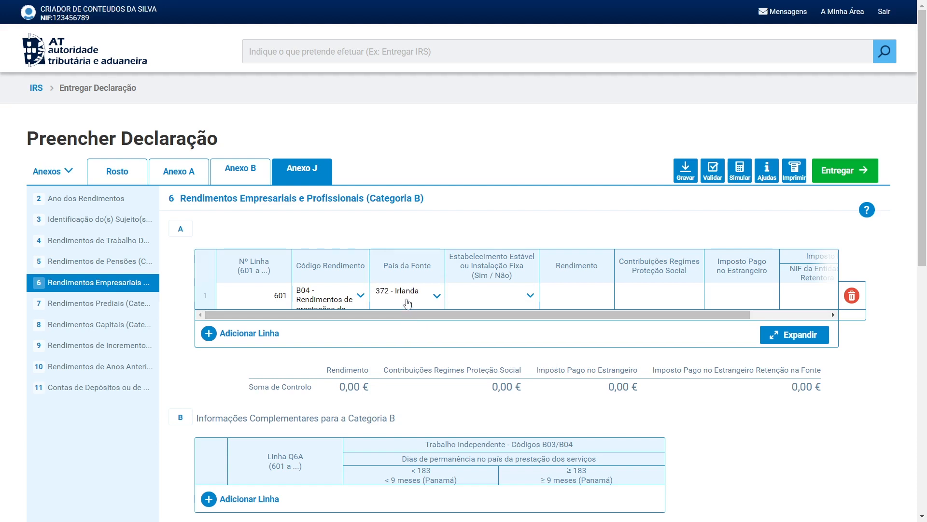
click(476, 289)
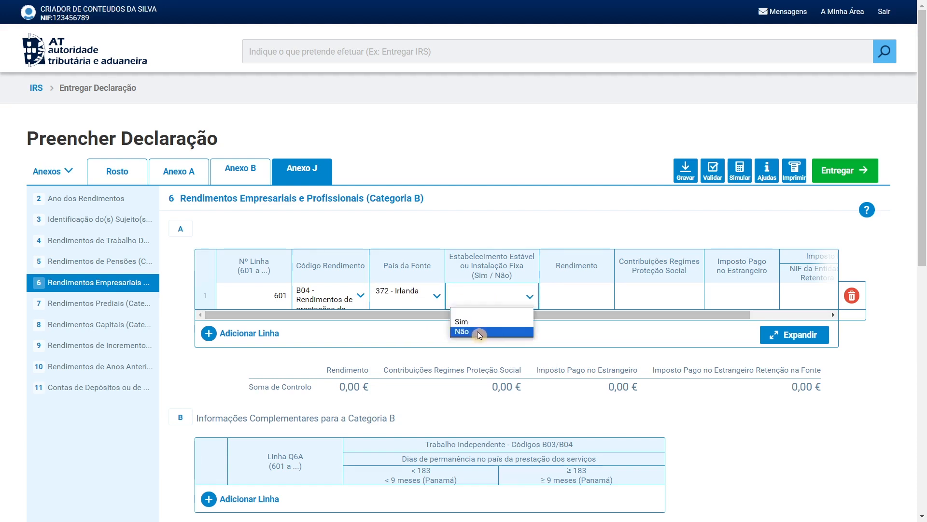
click(477, 332)
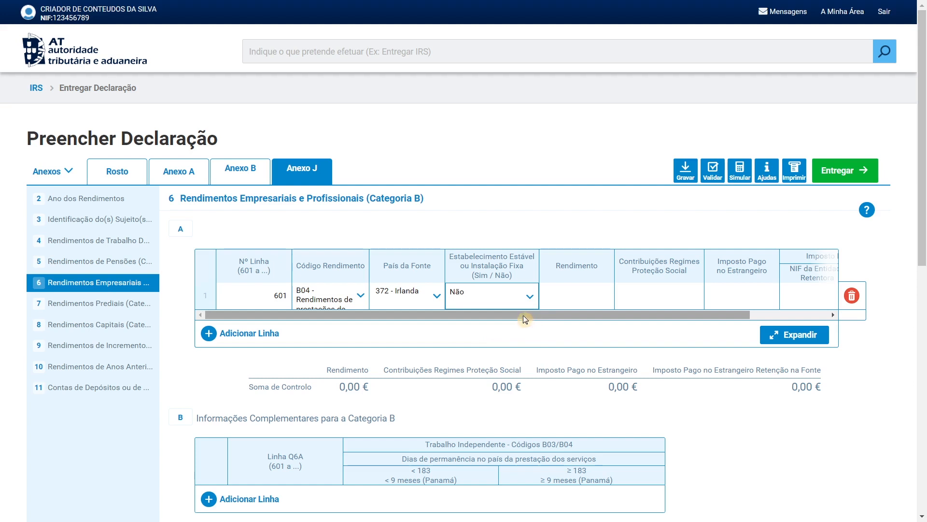
click(574, 295)
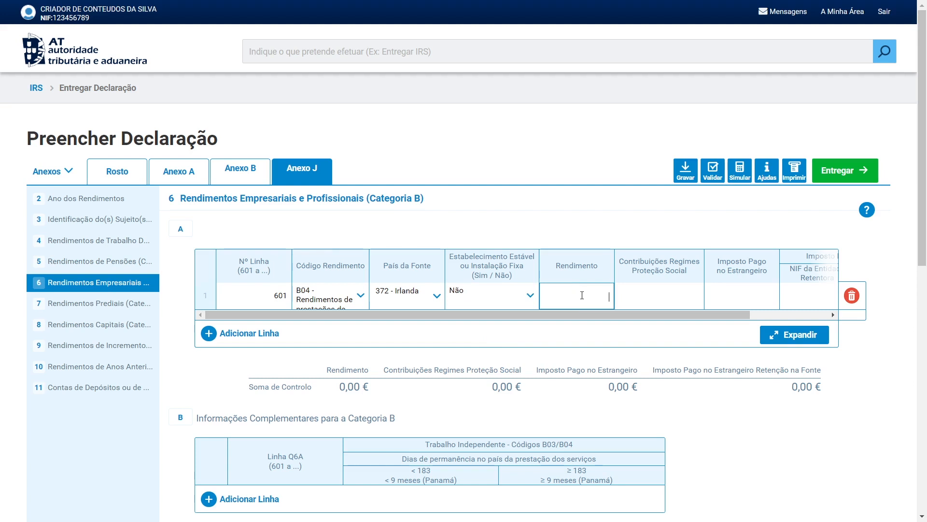
text(5 711,82 €)
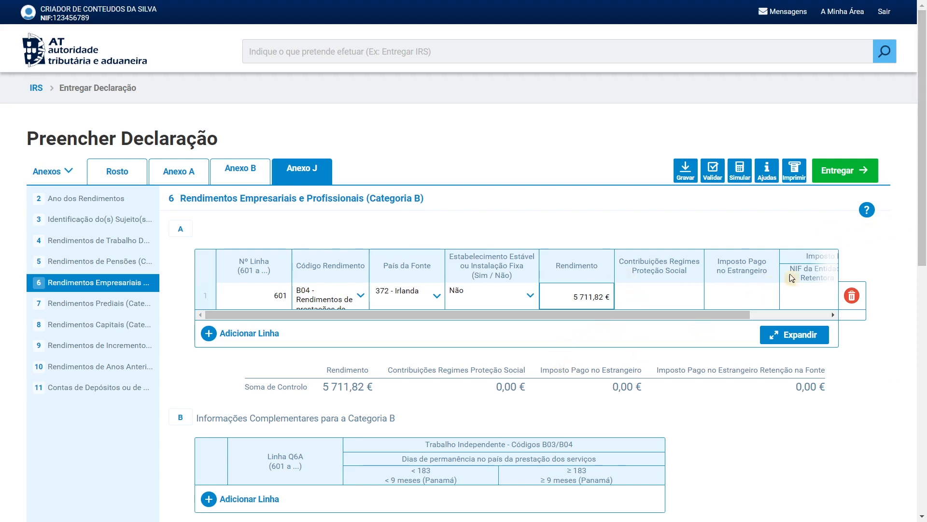
Step: In table B of Anexo J section 6, add a line for 601 and mark the stay as under 183 days
drag(921, 210, 921, 289)
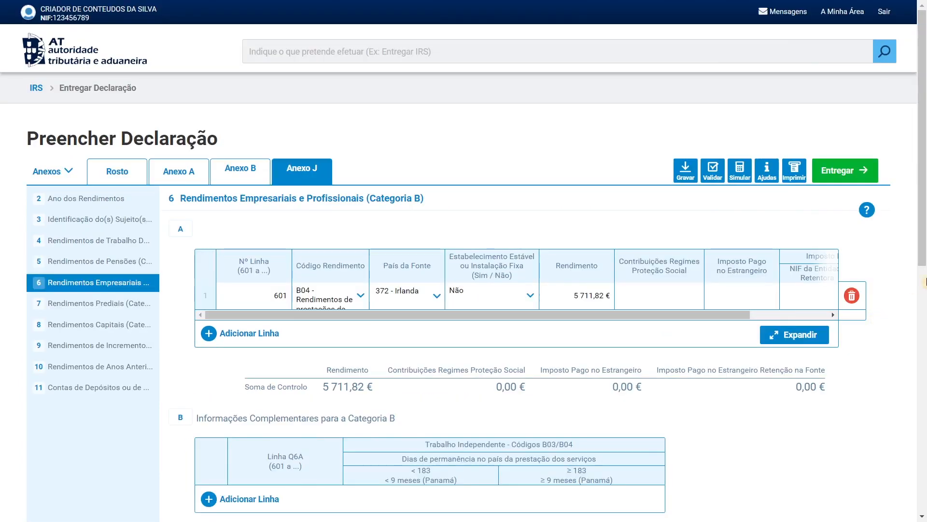
drag(923, 236, 922, 287)
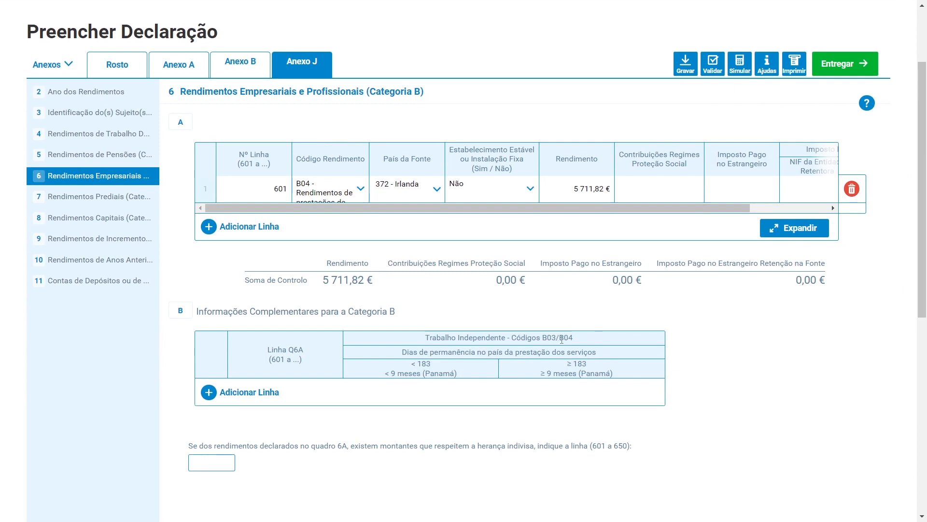
click(247, 394)
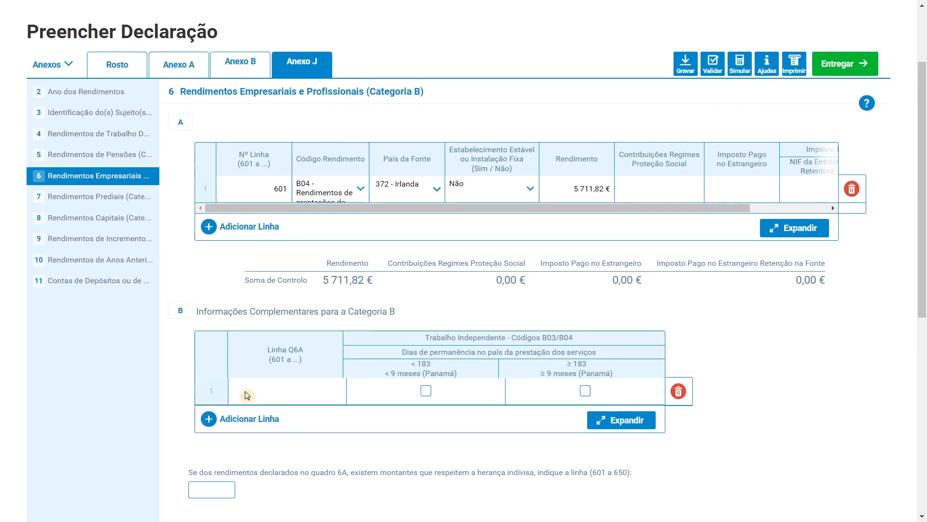
click(296, 395)
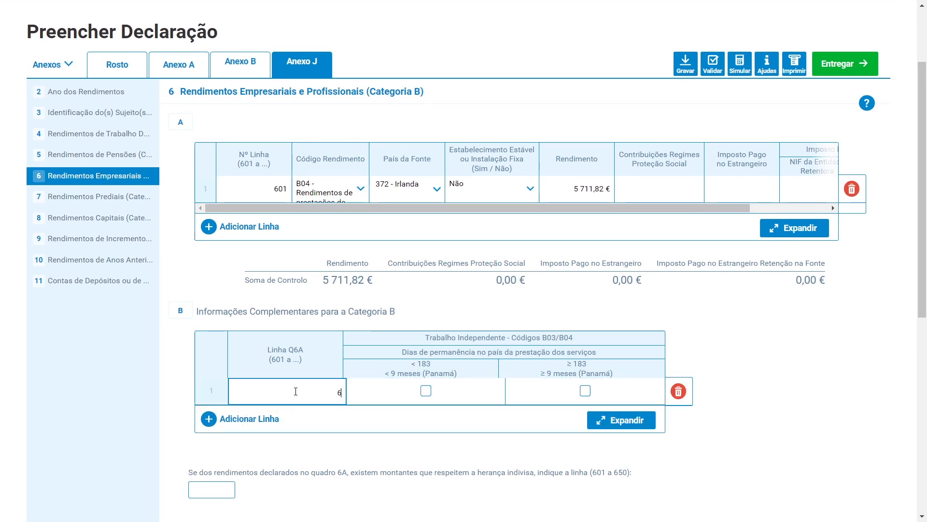
click(425, 392)
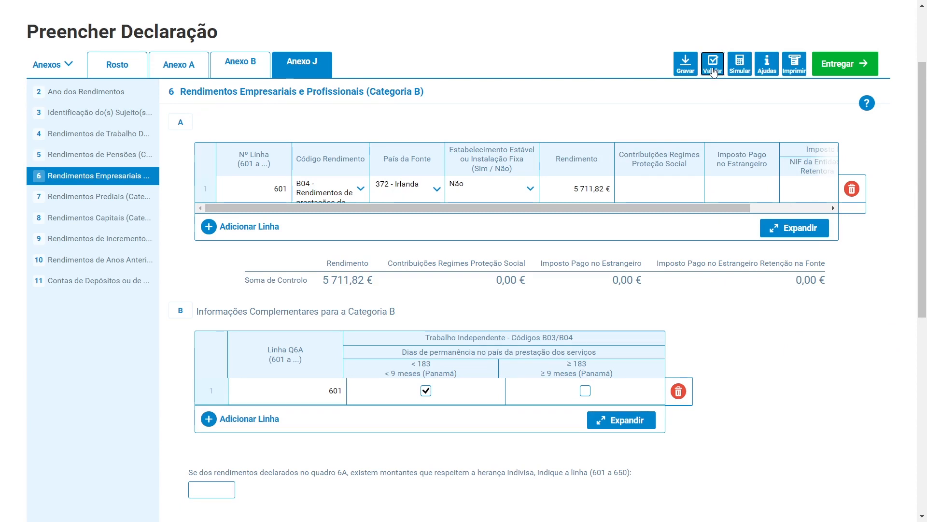
Step: Validate the declaration and set field 1304, services and other income for year N in Anexo B section 13, to 5 711,82 €
click(713, 71)
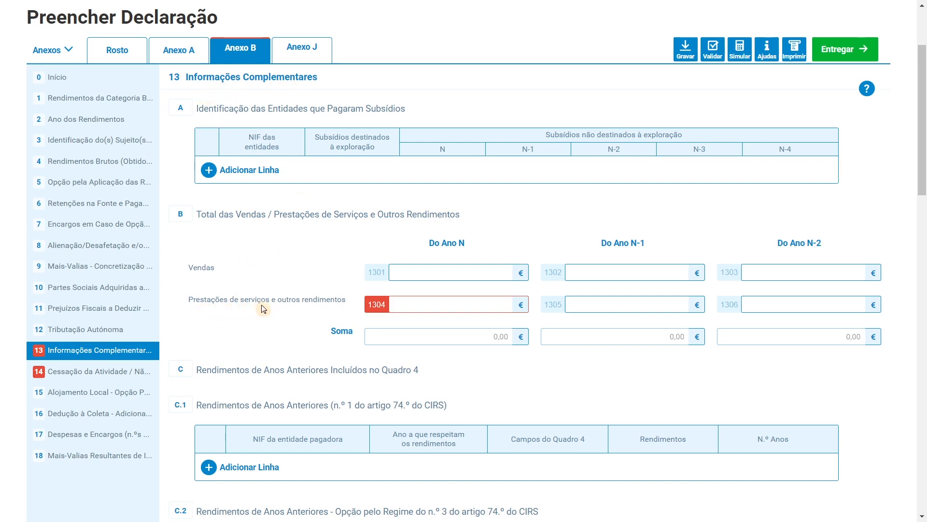
click(424, 301)
click(368, 308)
text(57,11)
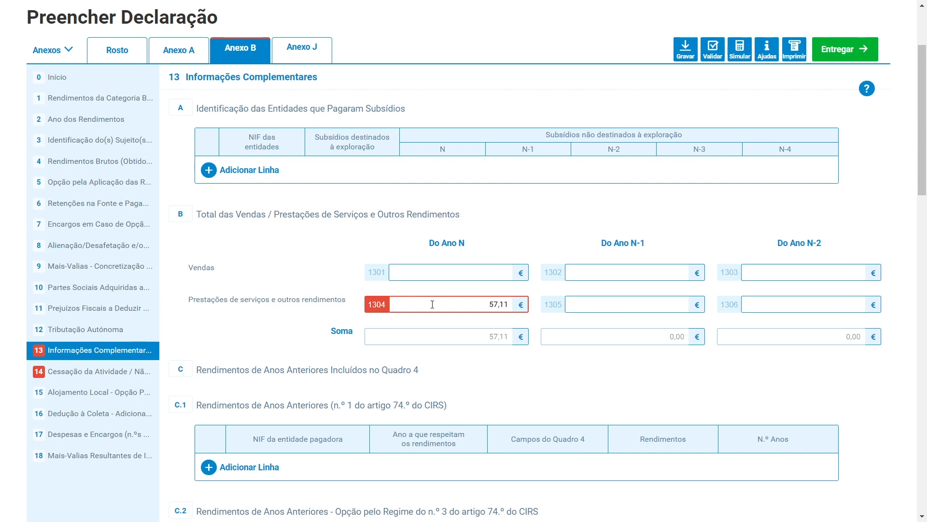
text(82)
click(308, 314)
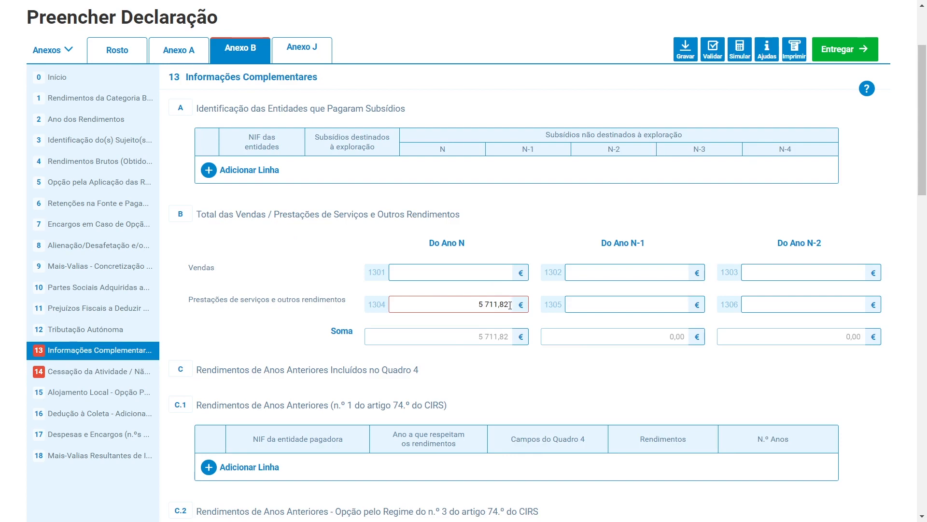
Step: Validate the corrected declaration again and dismiss the validation results
click(708, 59)
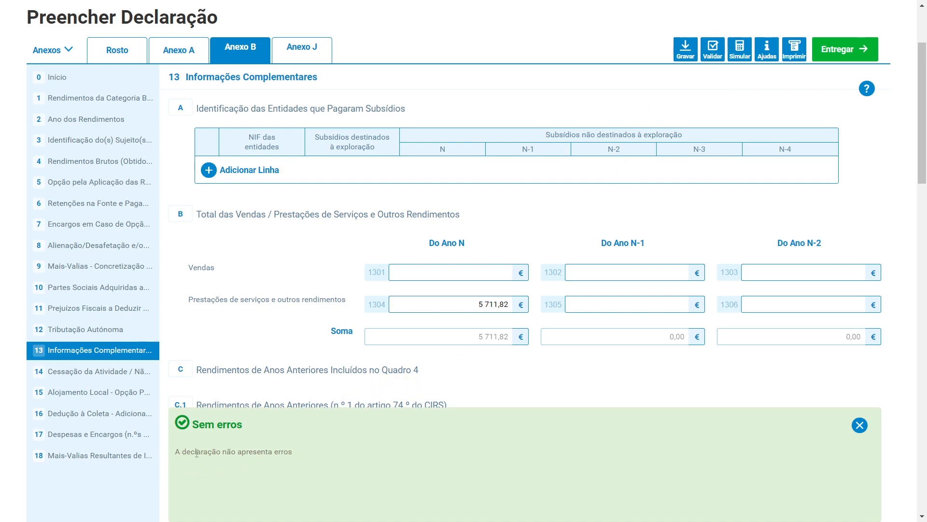
click(860, 425)
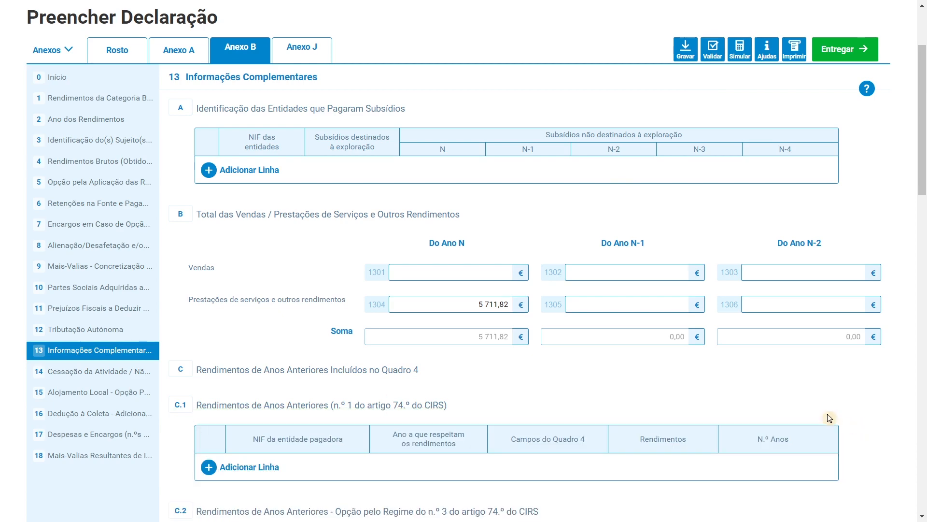
click(713, 49)
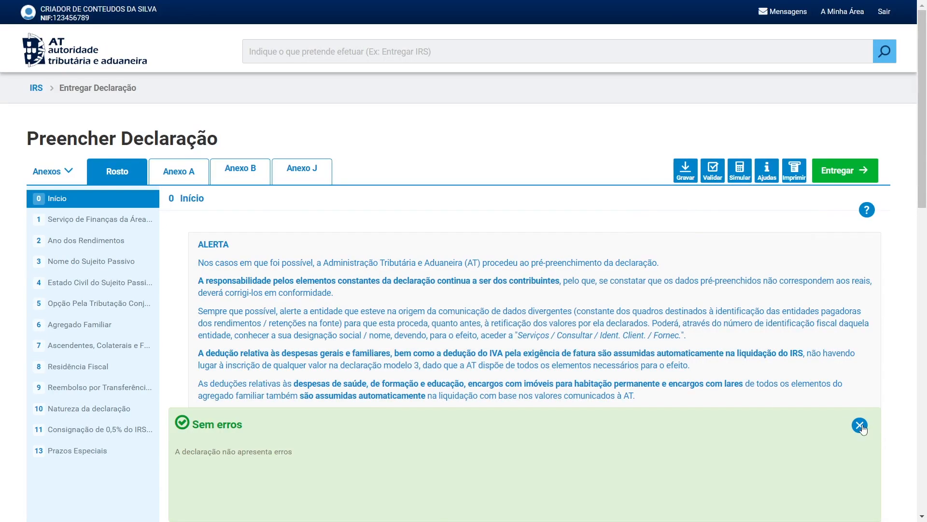
click(864, 425)
Step: Examine the IRS Automático / Modelo 3 – 2023 entry on the tax portal's home page and the Entregar Declaração section of the IRS page
key(ctrl+plus)
key(ctrl+plus)
key(ctrl+plus)
key(ctrl+plus)
key(ctrl+plus)
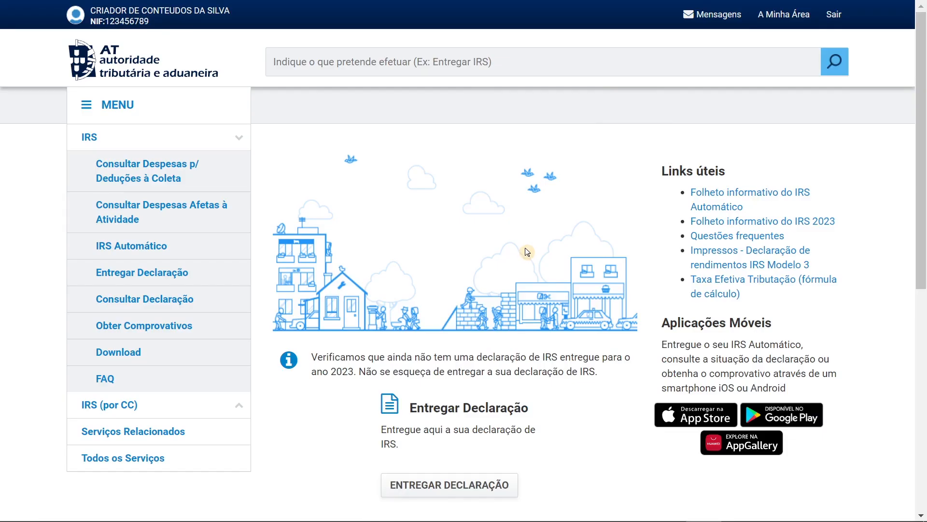
scroll(917, 148, down, 1)
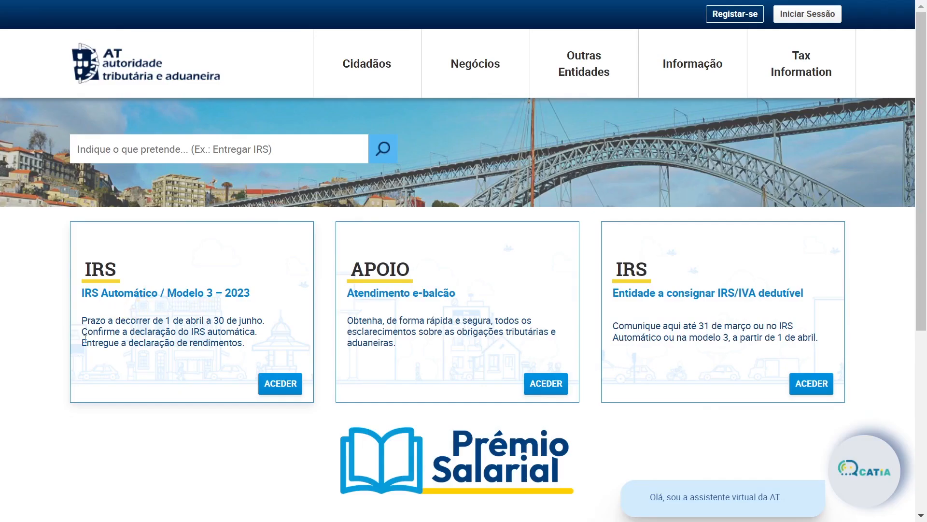
key(ctrl+plus)
key(ctrl+plus)
key(ctrl+plus)
scroll(84, 331, down, 1)
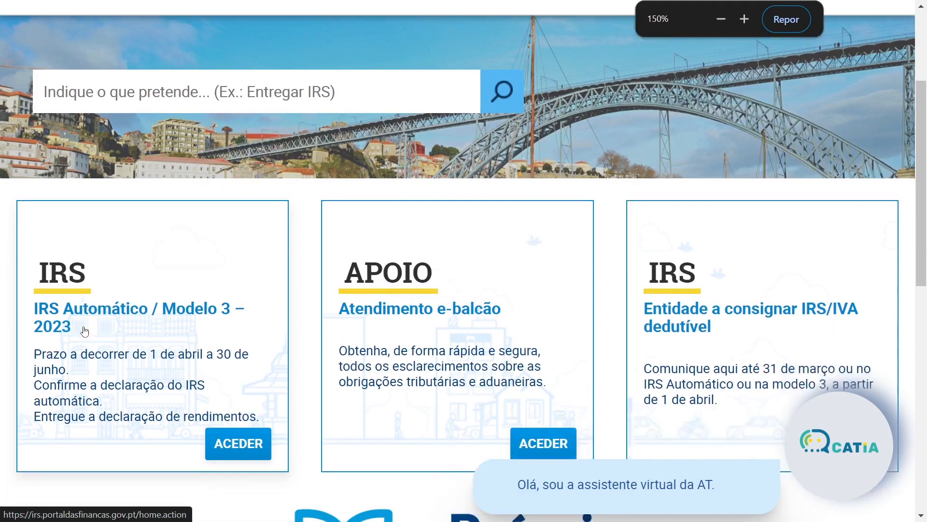
scroll(84, 330, down, 1)
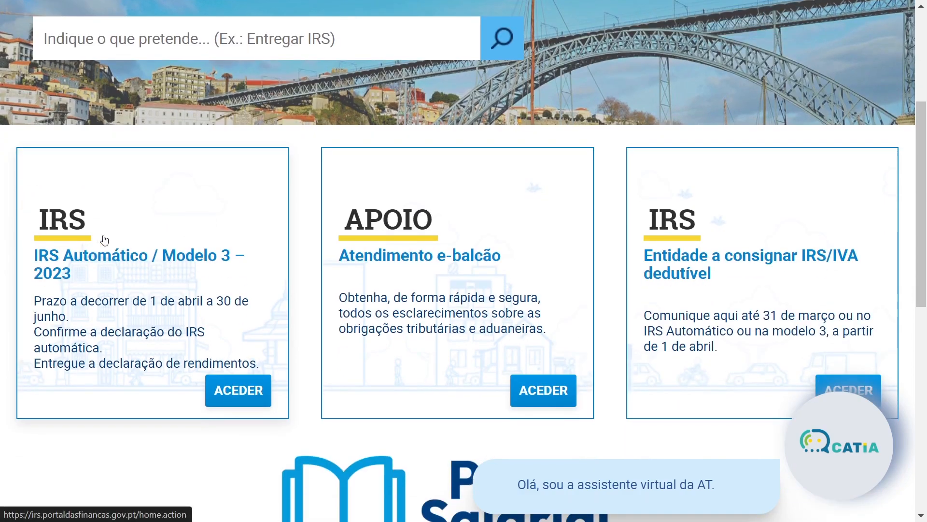
key(ctrl+minus)
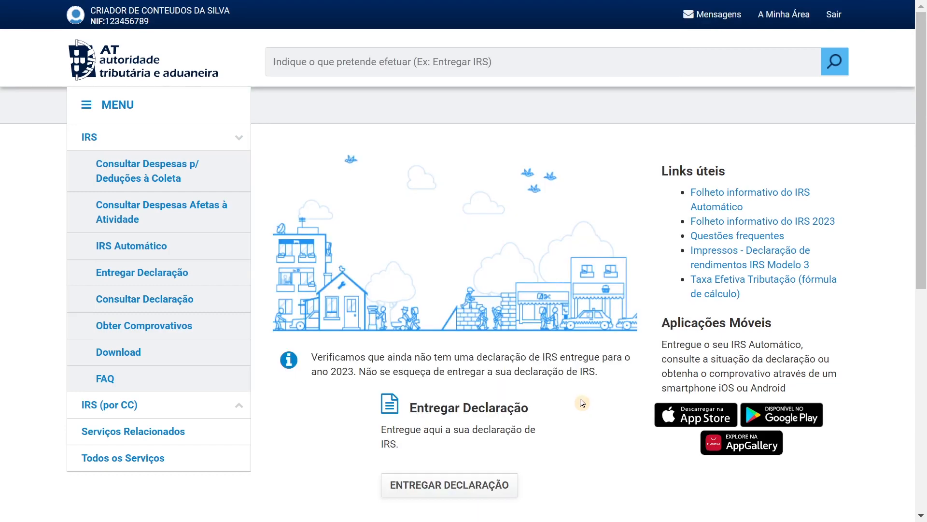
drag(923, 180, 923, 274)
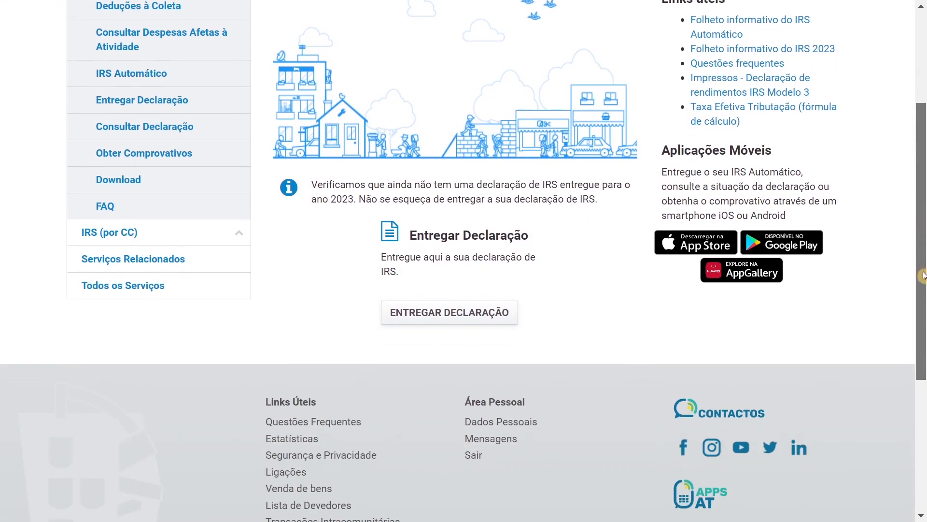